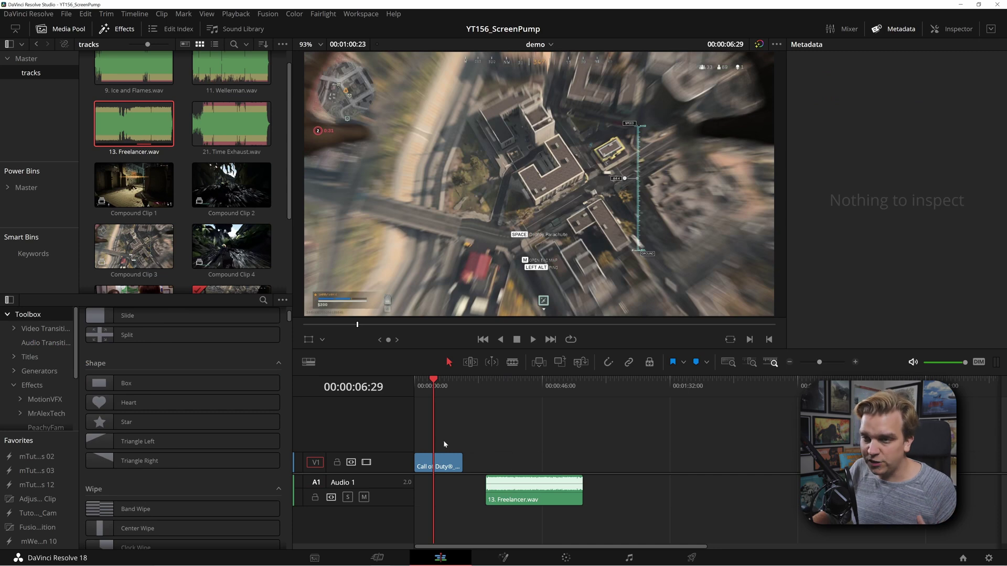
- Make the Call of Duty clip on V1 a new compound clip and show the effects library
{"action": "right_click", "coordinate": [438, 462]}
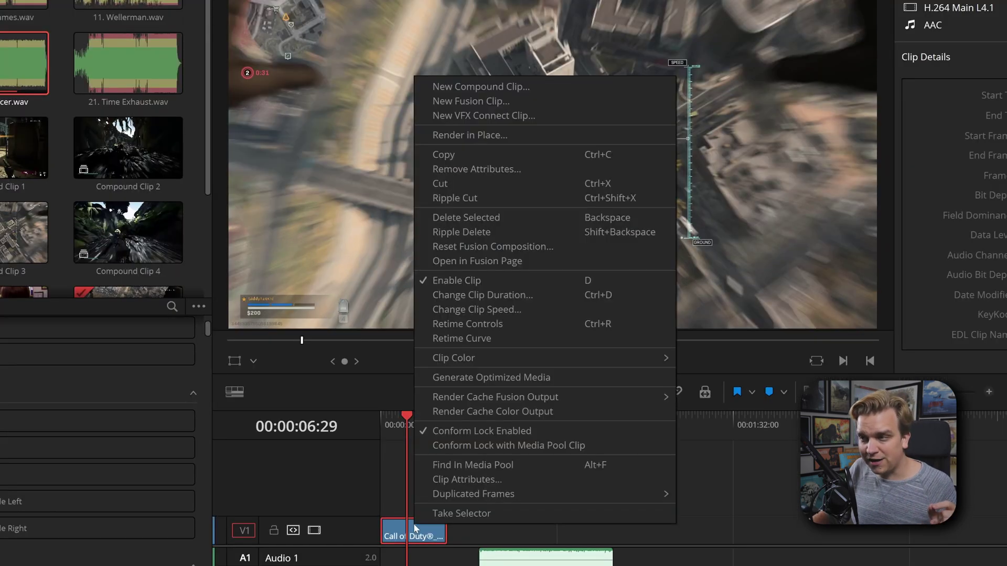
{"action": "left_click", "coordinate": [468, 86]}
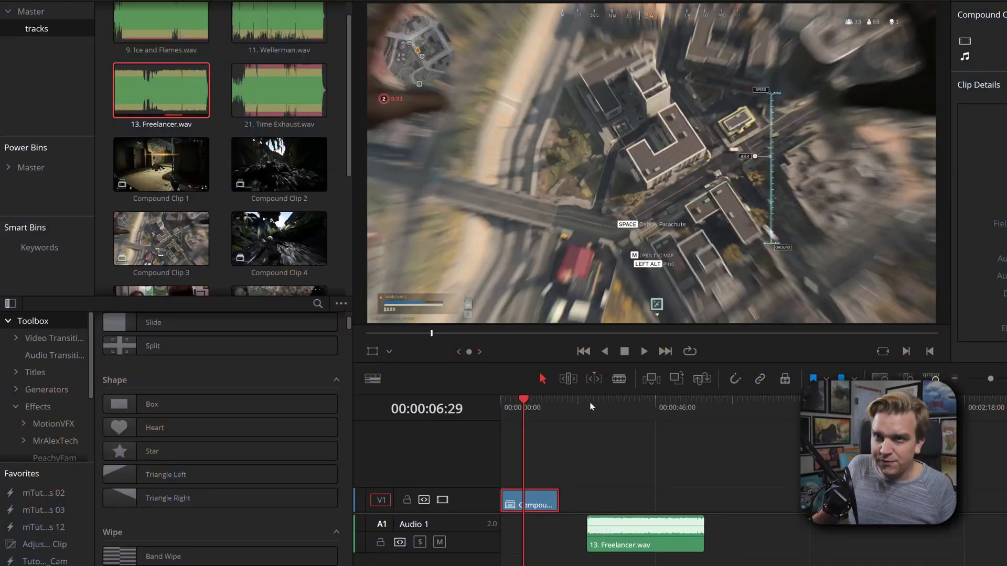
{"action": "left_click", "coordinate": [46, 409]}
- Drag ScreenPump from the Stirling Supply effects onto the compound clip on V1
{"action": "left_click", "coordinate": [55, 454]}
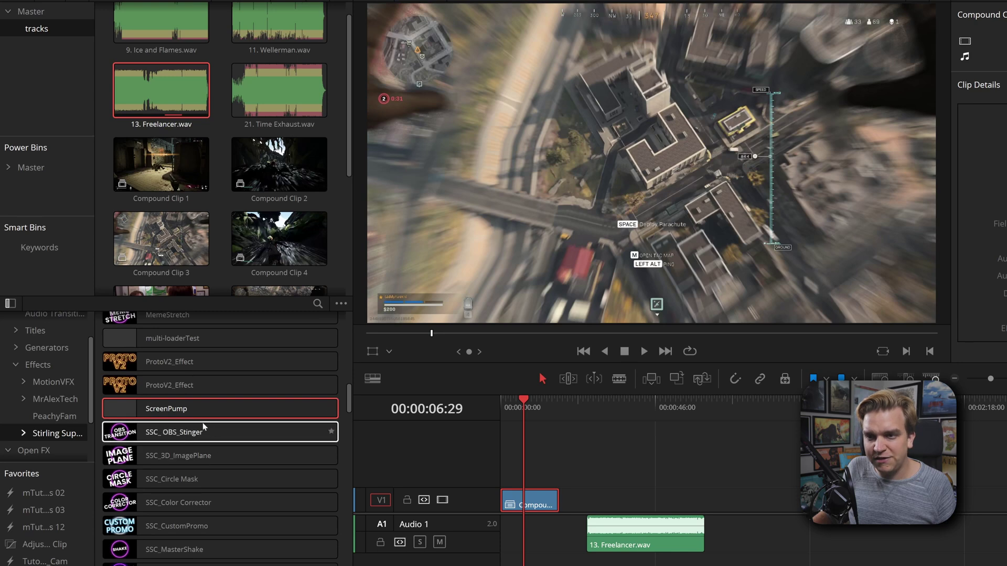
{"action": "left_click_drag", "start_coordinate": [192, 411], "coordinate": [522, 501]}
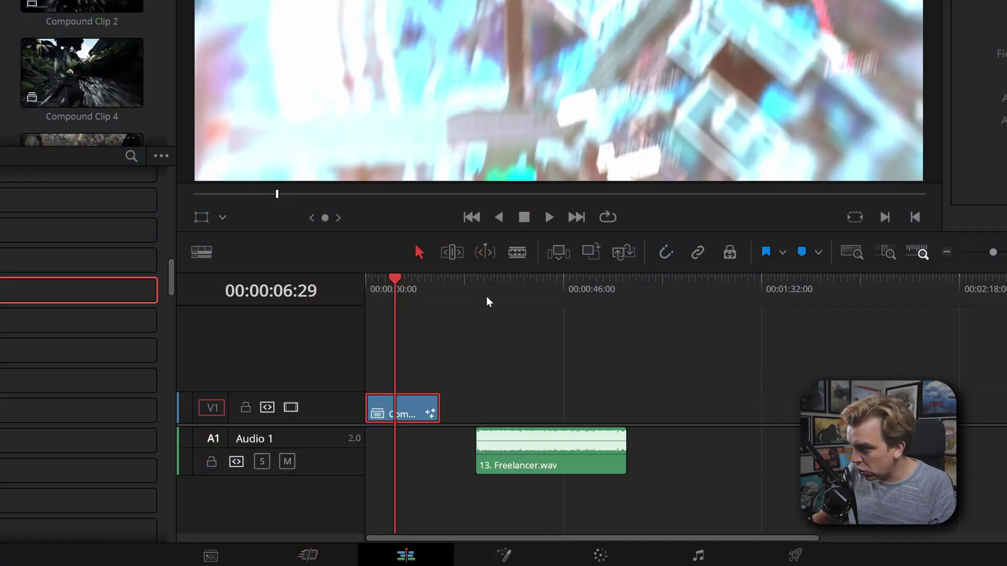
- Play the effected clip from mid-clip, then place the all8.com BPM tapper window beside Resolve
{"action": "left_click", "coordinate": [486, 296]}
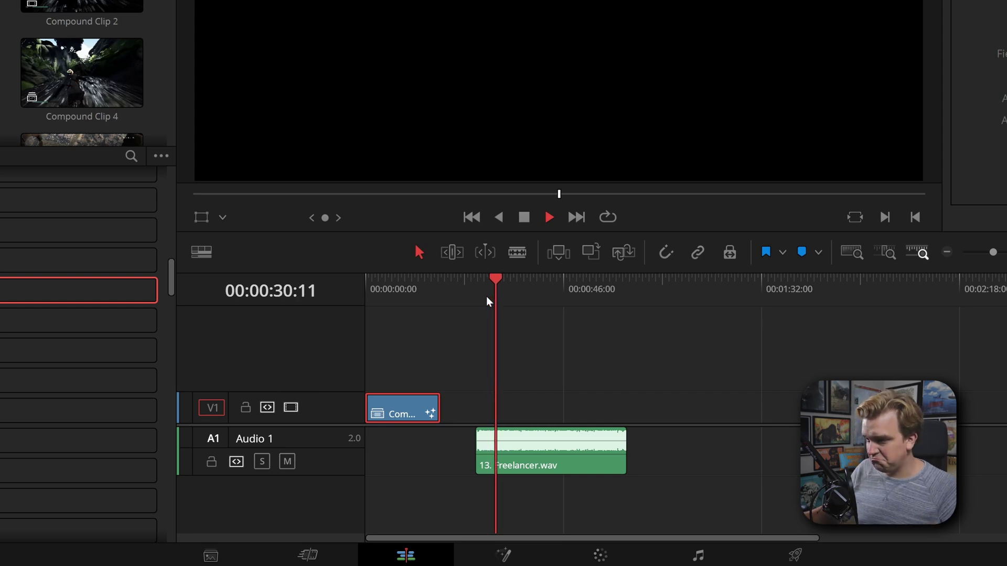
{"action": "left_click", "coordinate": [678, 391]}
{"action": "key", "text": "space"}
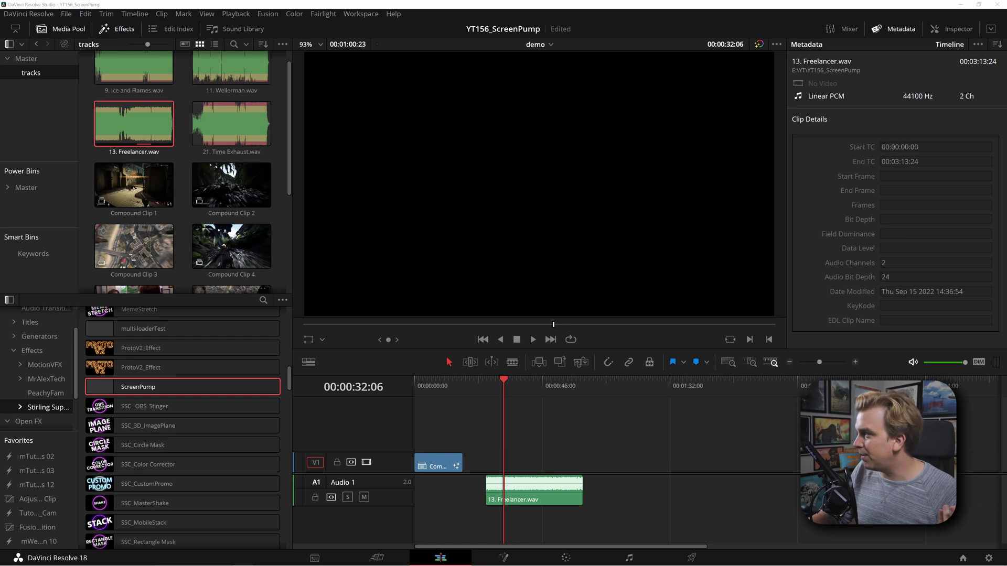
{"action": "key", "text": "alt+Tab"}
{"action": "left_click_drag", "start_coordinate": [766, 257], "coordinate": [656, 78]}
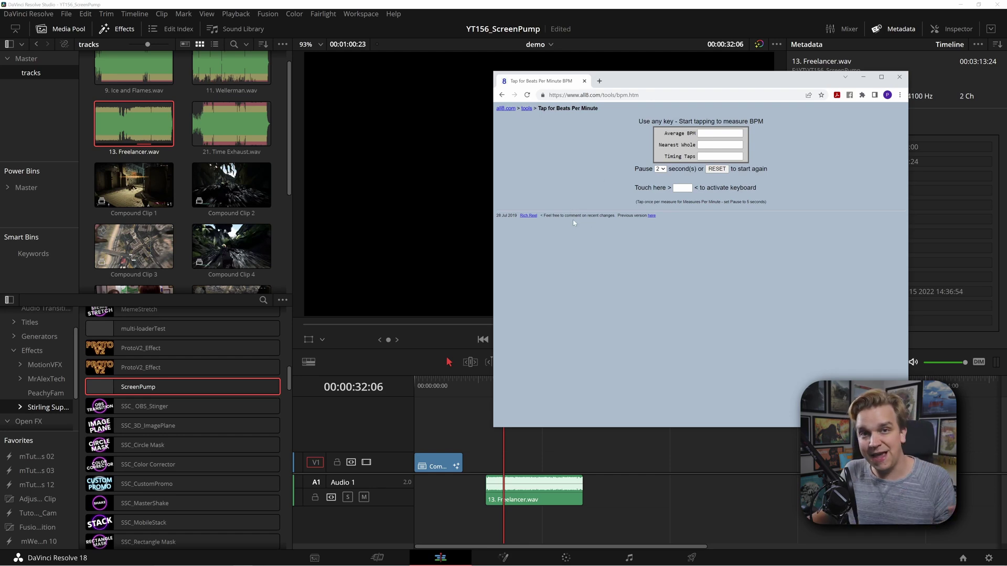
- Extend the end of Freelancer.wav and put the playhead at the music's start
{"action": "left_click_drag", "start_coordinate": [583, 490], "coordinate": [695, 491]}
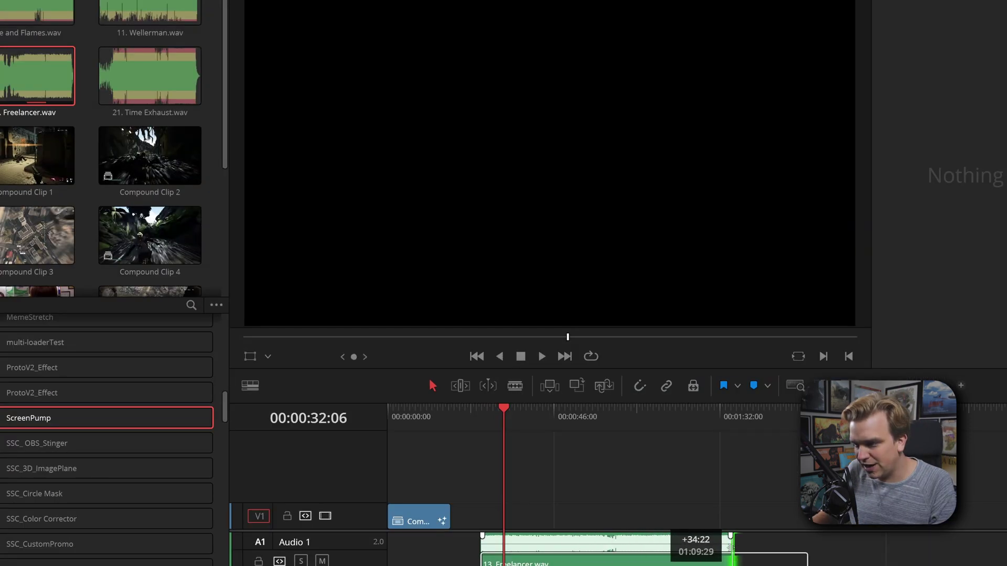
{"action": "left_click_drag", "start_coordinate": [753, 553], "coordinate": [754, 553]}
{"action": "left_click", "coordinate": [484, 409]}
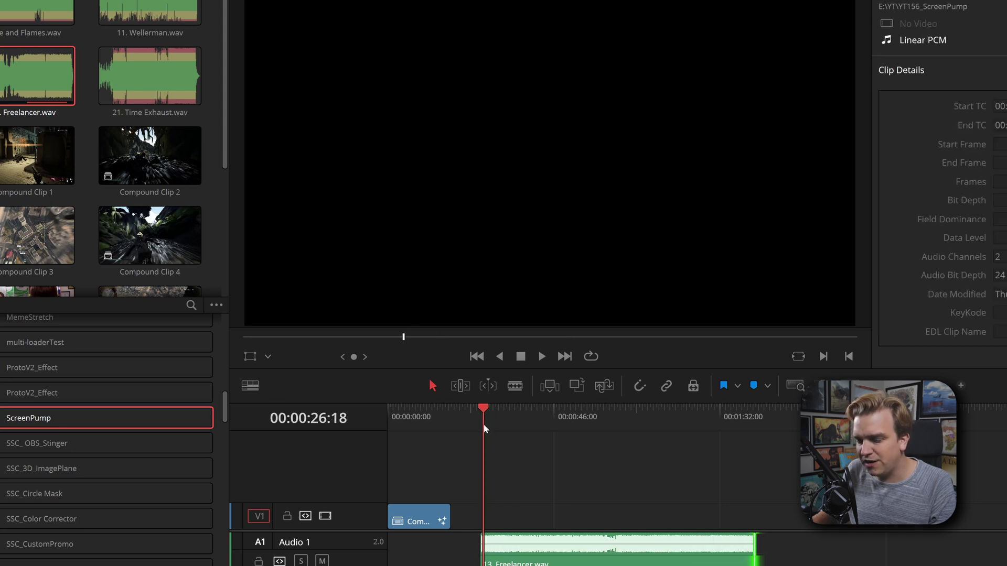
{"action": "left_click", "coordinate": [542, 480]}
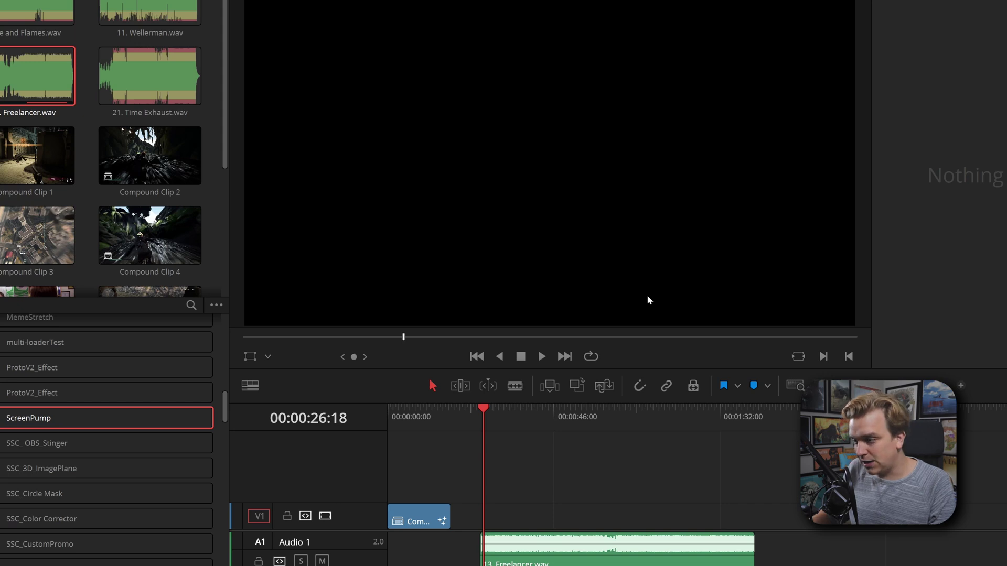
- Play the Freelancer music and tap its beat in the tapper, measuring about 120 BPM
{"action": "key", "text": "space"}
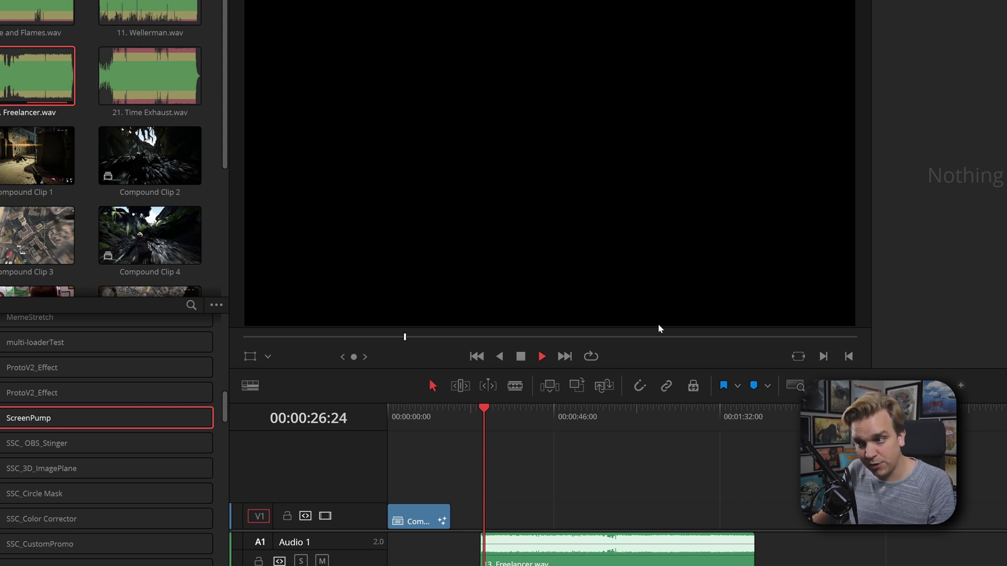
{"action": "key", "text": "alt+Tab"}
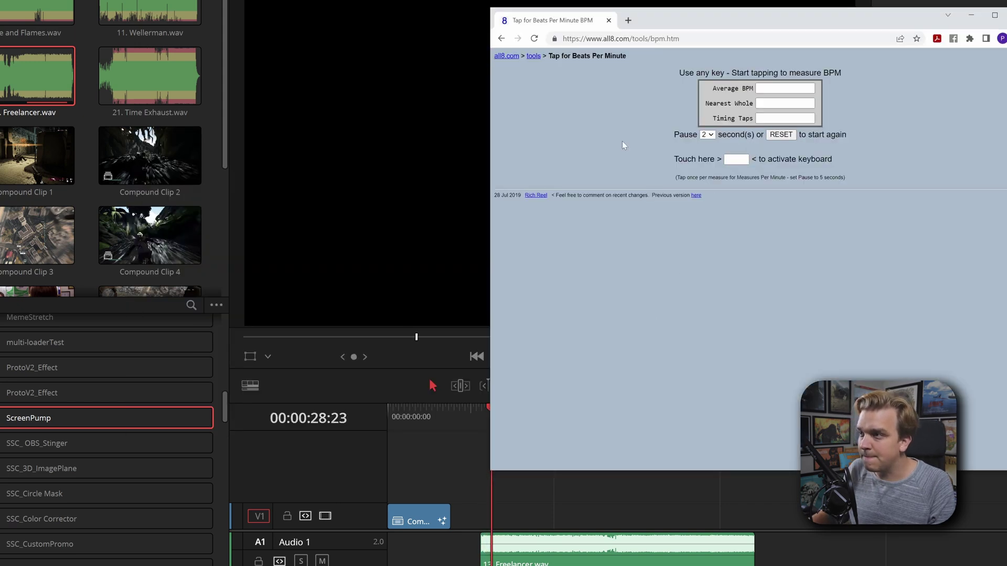
{"action": "key", "text": "space"}
{"action": "key", "text": "space"}
{"action": "key", "text": "space"}
{"action": "key", "text": "space"}
{"action": "key", "text": "space"}
{"action": "key", "text": "space"}
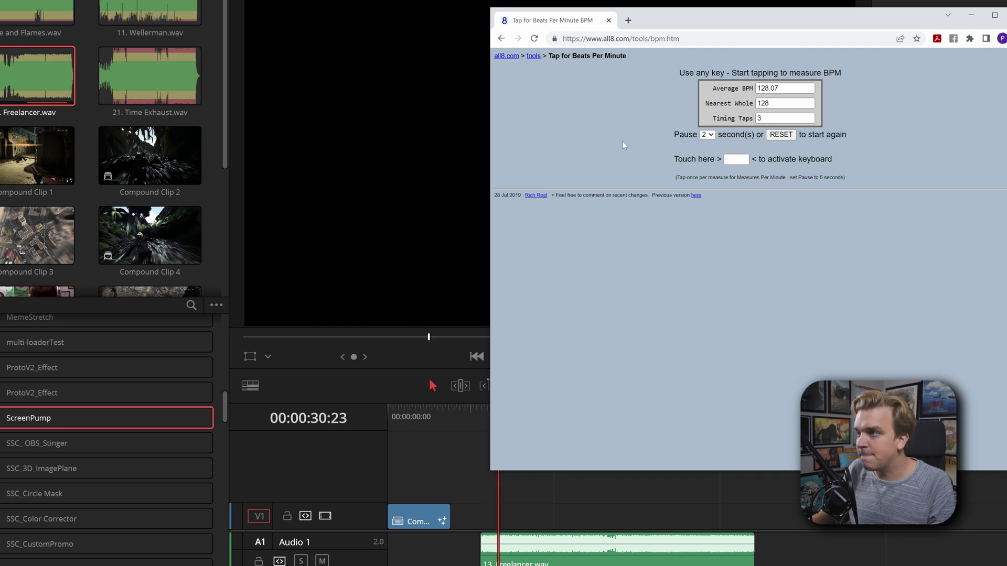
{"action": "key", "text": "space"}
{"action": "key", "text": "space"}
{"action": "key", "text": "space"}
{"action": "key", "text": "space"}
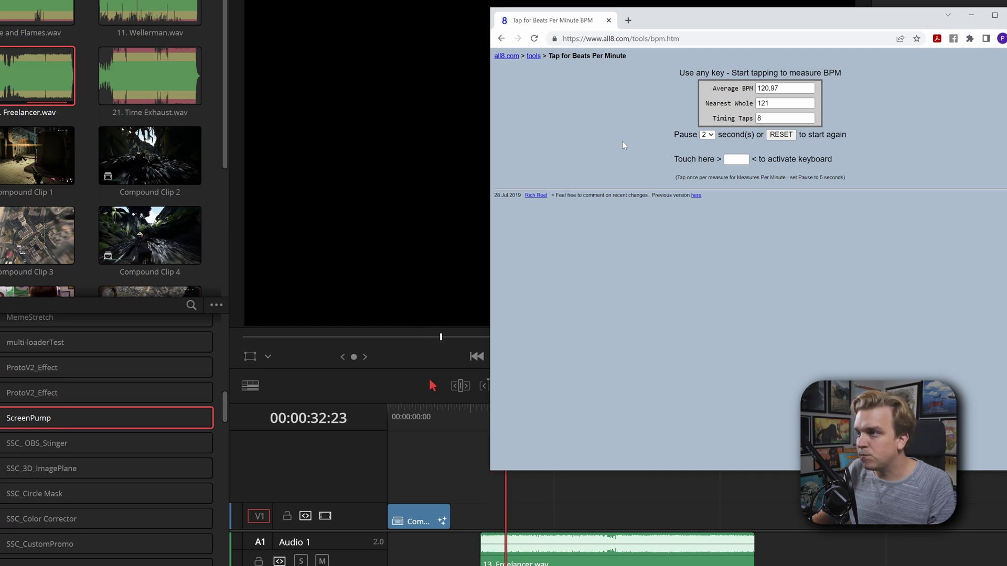
{"action": "key", "text": "space"}
{"action": "key", "text": "space"}
- Check the 120 BPM reading, then select the compound clip back in Resolve
{"action": "left_click", "coordinate": [604, 505]}
{"action": "key", "text": "alt+Tab"}
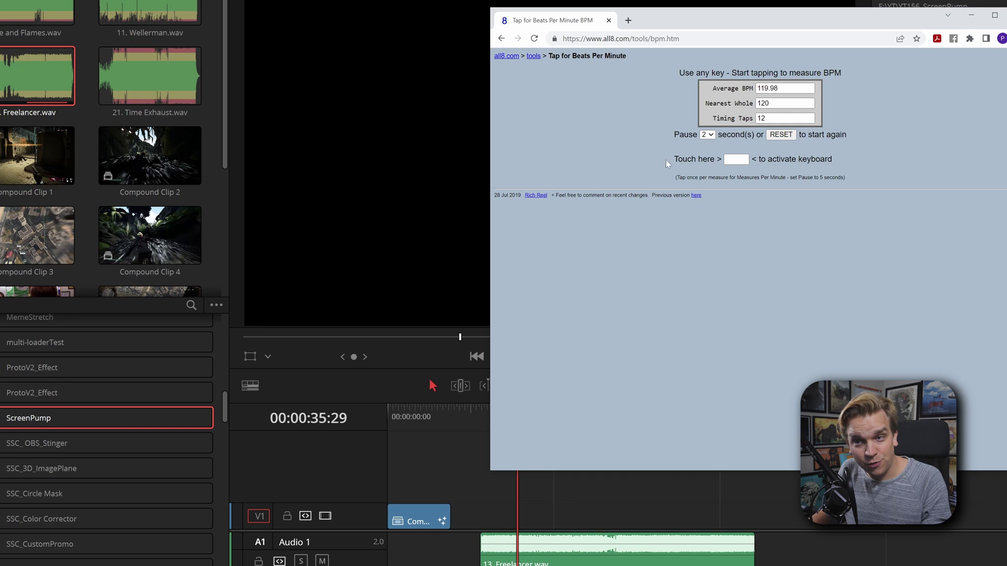
{"action": "left_click", "coordinate": [457, 479]}
{"action": "left_click", "coordinate": [399, 514]}
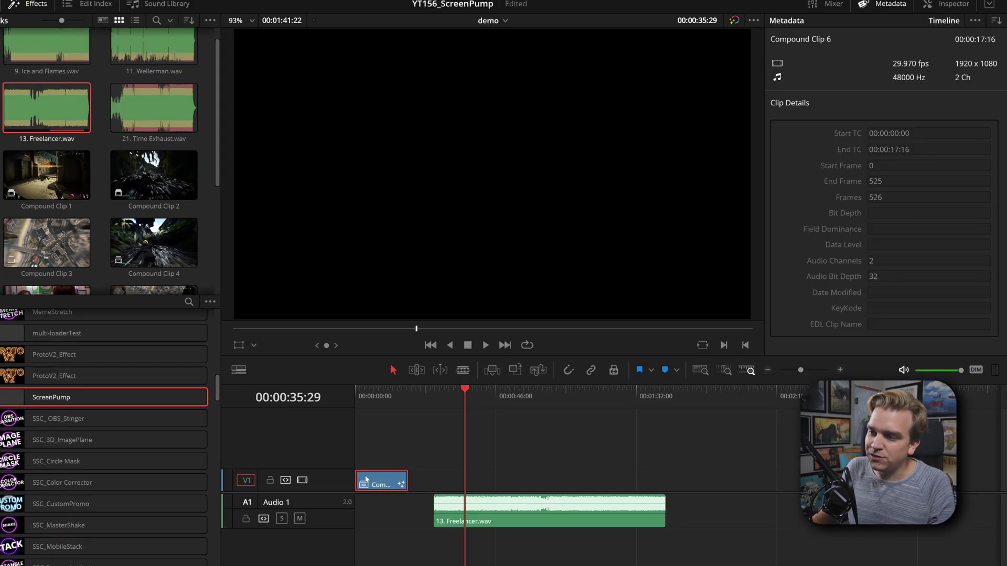
- Set ScreenPump's BPM to 120 in the Inspector's Effects panel
{"action": "left_click", "coordinate": [939, 6]}
{"action": "left_click", "coordinate": [866, 42]}
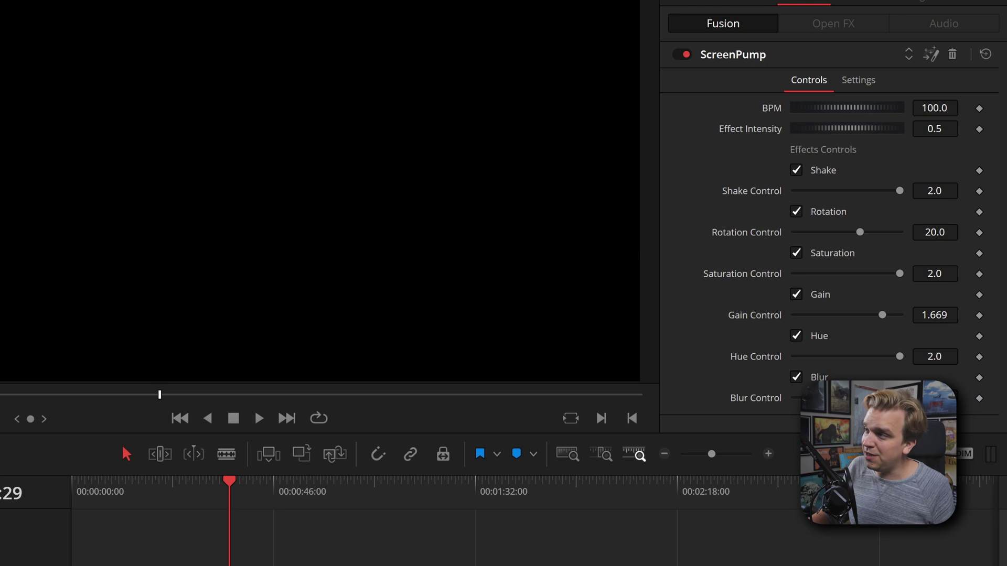
{"action": "left_click", "coordinate": [955, 129]}
{"action": "type", "text": "120"}
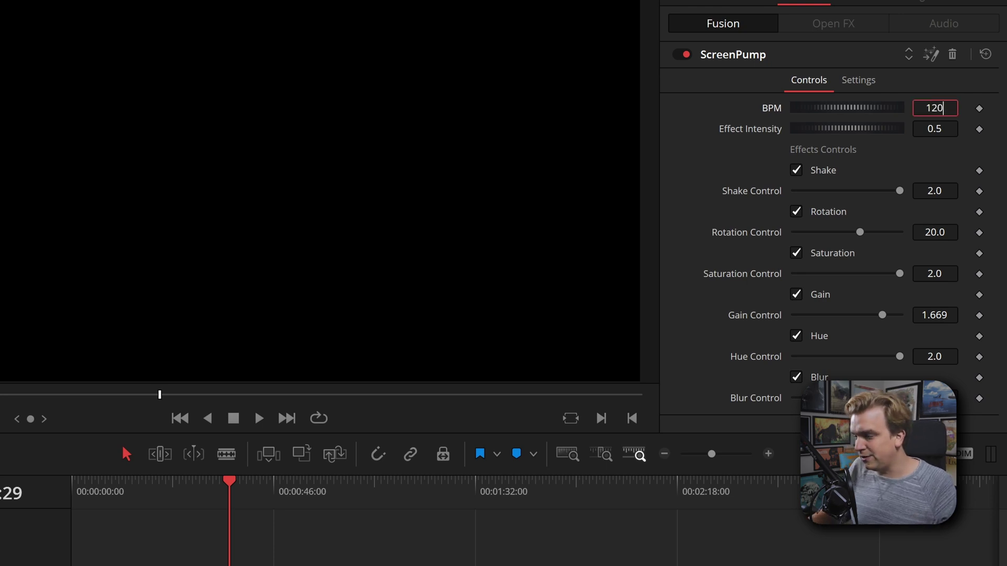
{"action": "left_click", "coordinate": [536, 452]}
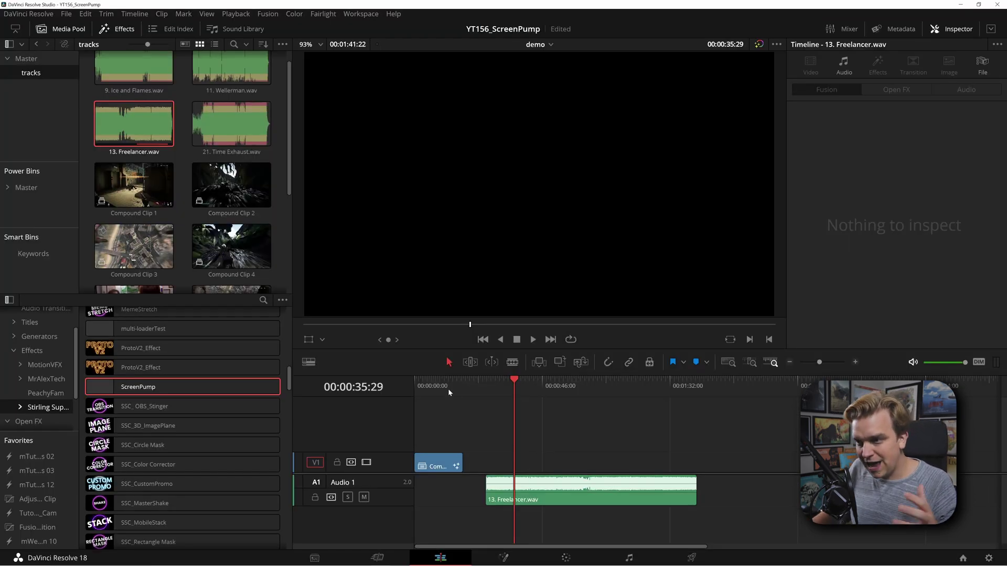
- Move Freelancer.wav to the start of the timeline and return the playhead to the start
{"action": "left_click", "coordinate": [475, 392]}
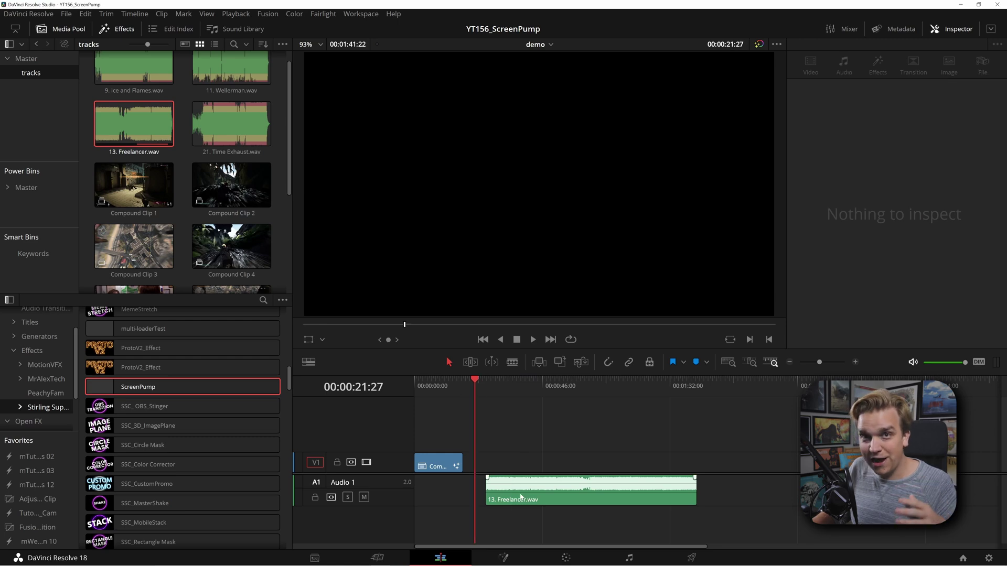
{"action": "left_click_drag", "start_coordinate": [552, 508], "coordinate": [483, 507]}
{"action": "key", "text": "Home"}
{"action": "left_click", "coordinate": [464, 420]}
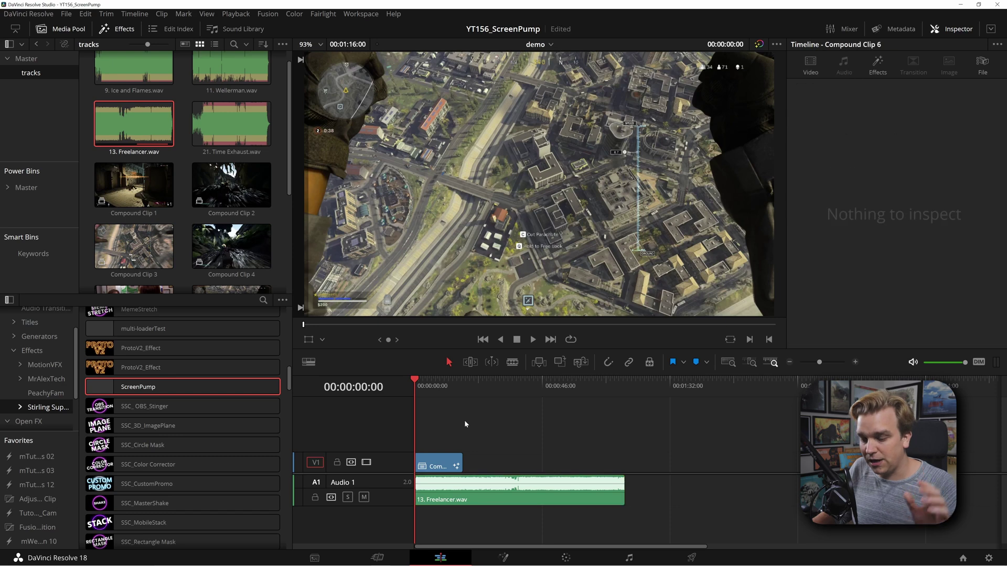
- Enable Render Cache Fusion Effect for ScreenPump on Compound Clip 6 and scrub back to the start
{"action": "scroll", "coordinate": [465, 420], "scroll_direction": "up", "scroll_amount": 3}
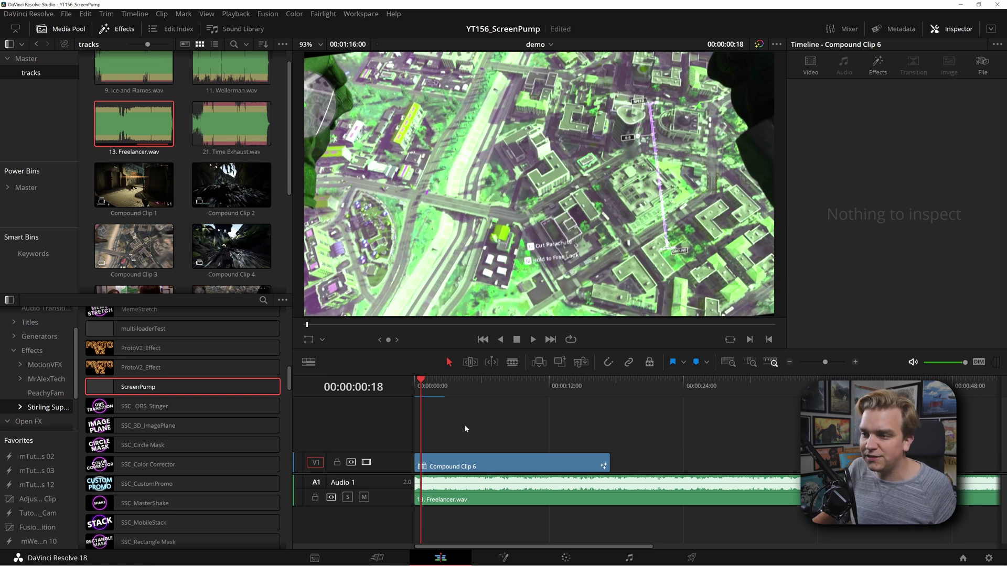
{"action": "right_click", "coordinate": [456, 466]}
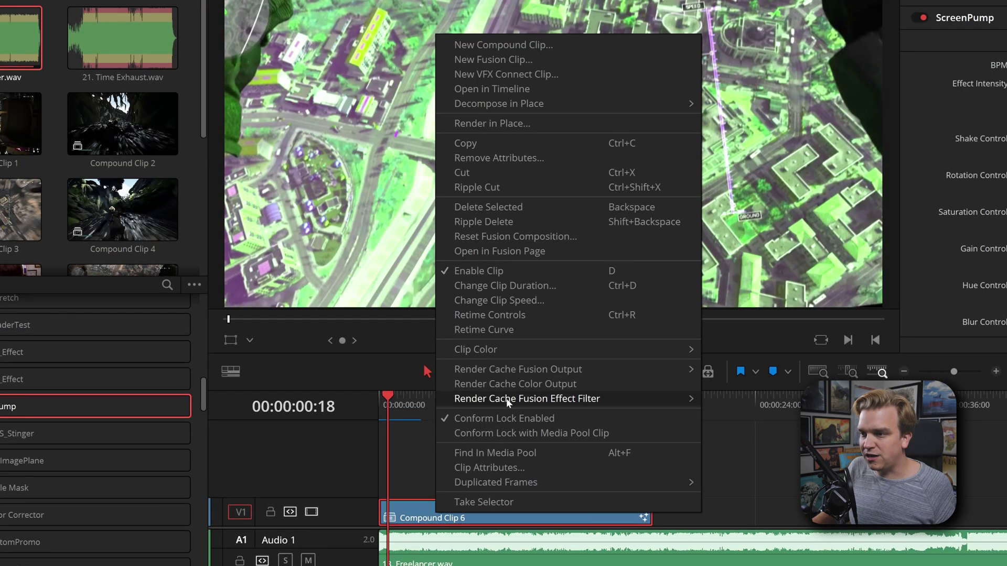
{"action": "mouse_move", "coordinate": [507, 384]}
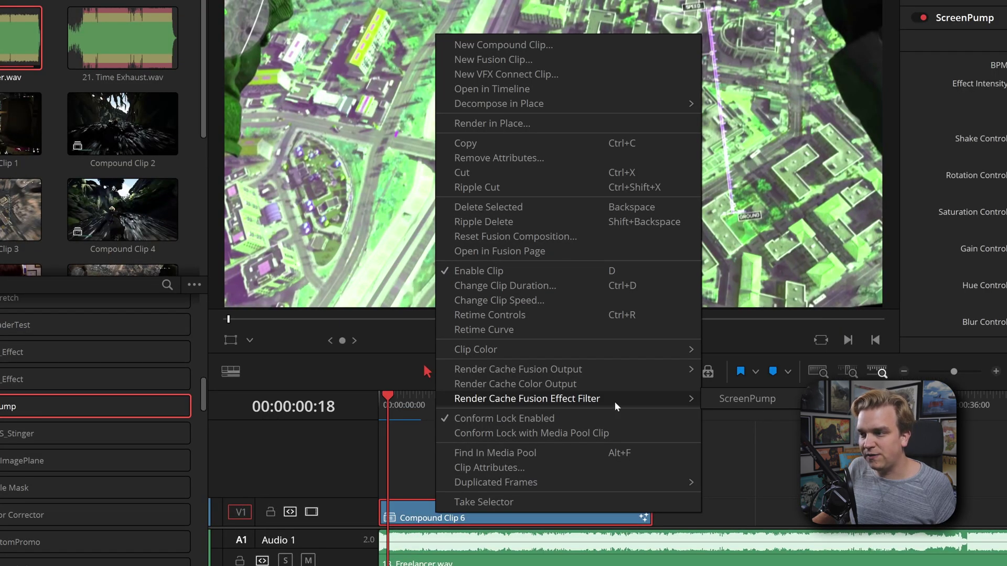
{"action": "left_click", "coordinate": [722, 400]}
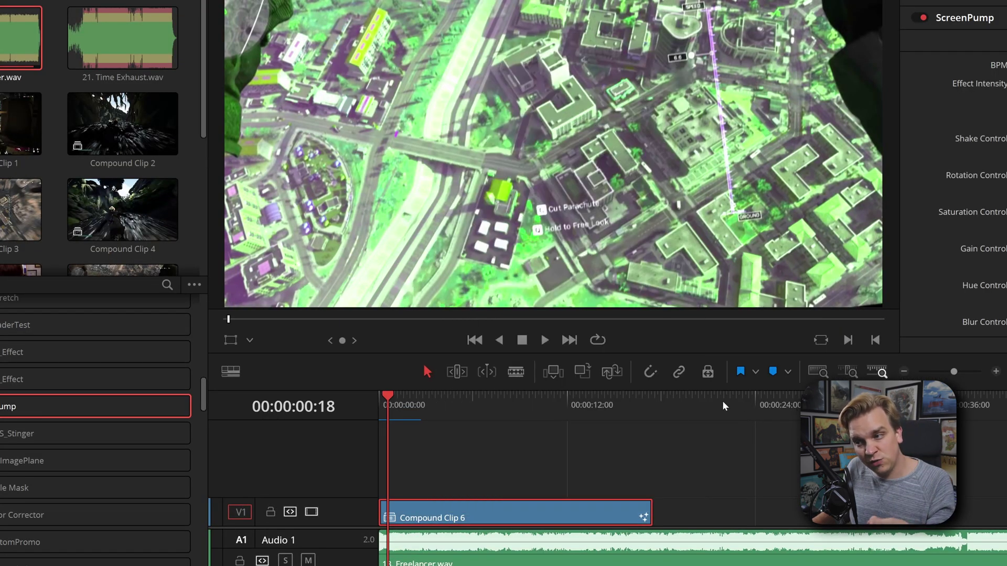
{"action": "left_click_drag", "start_coordinate": [403, 406], "coordinate": [356, 433]}
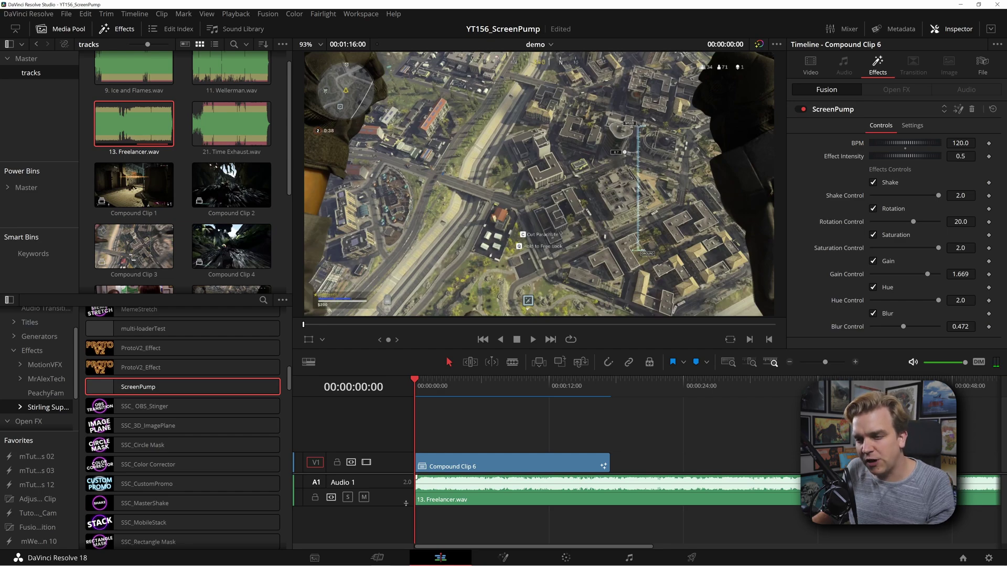
- Shift Compound Clip 6 about 1:10 later on V1 and play to check timing
{"action": "key", "text": "space"}
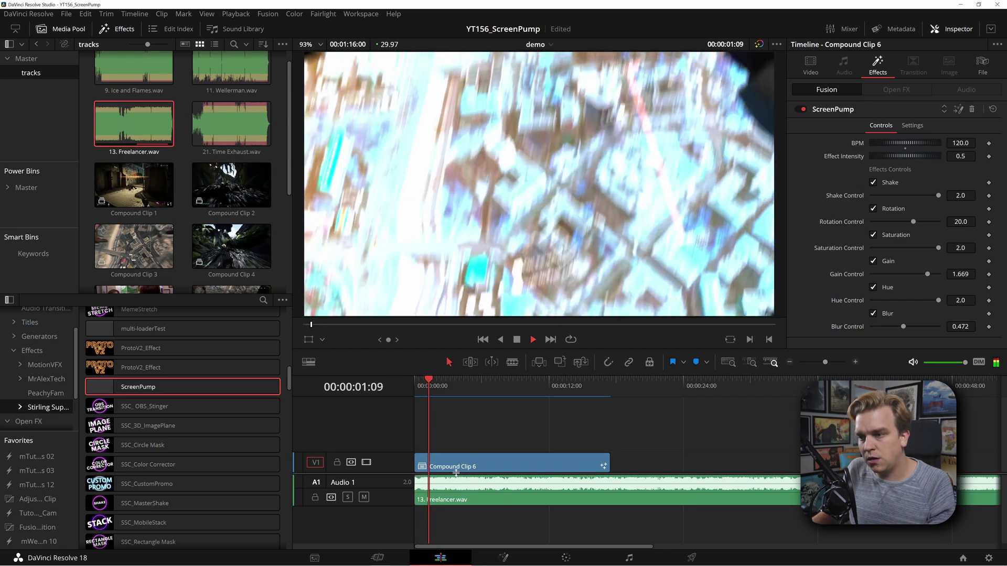
{"action": "key", "text": "space"}
{"action": "key", "text": "ctrl+equal"}
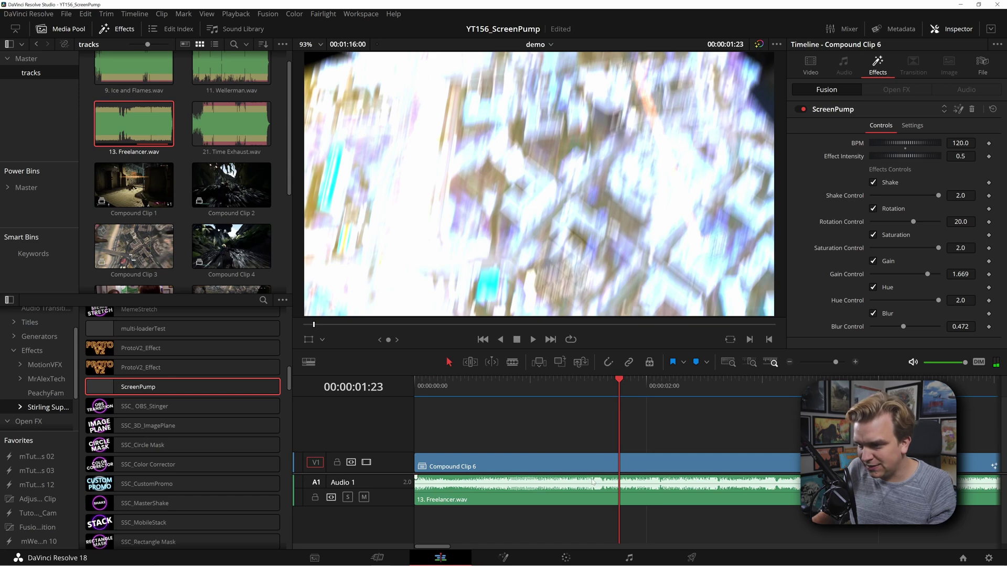
{"action": "left_click_drag", "start_coordinate": [501, 458], "coordinate": [660, 469]}
{"action": "left_click_drag", "start_coordinate": [571, 377], "coordinate": [568, 400]}
{"action": "key", "text": "space"}
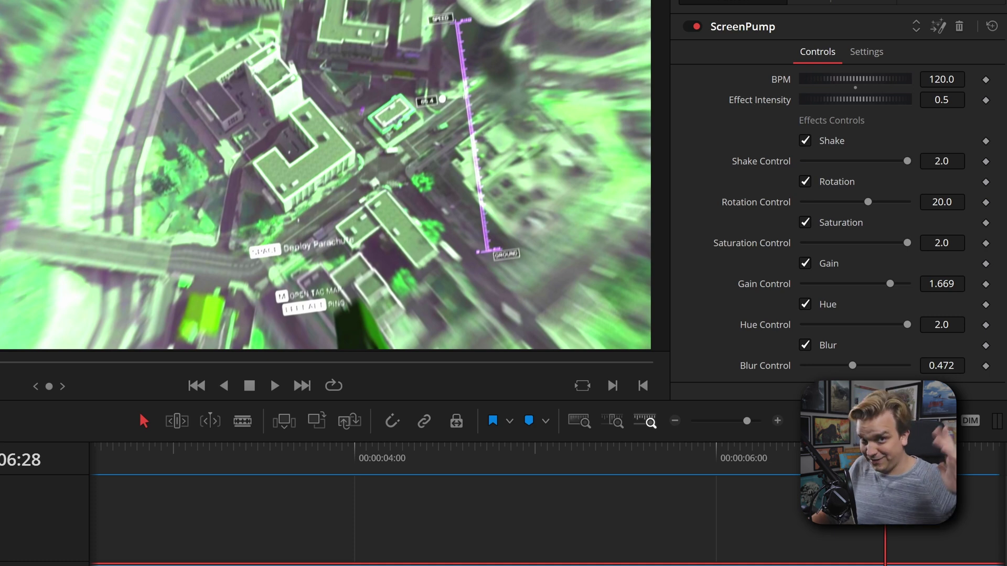
- Lower Effect Intensity to 0.38 and switch off Shake, Rotation, Saturation, Gain, Hue and Blur
{"action": "left_click_drag", "start_coordinate": [942, 100], "coordinate": [929, 100]}
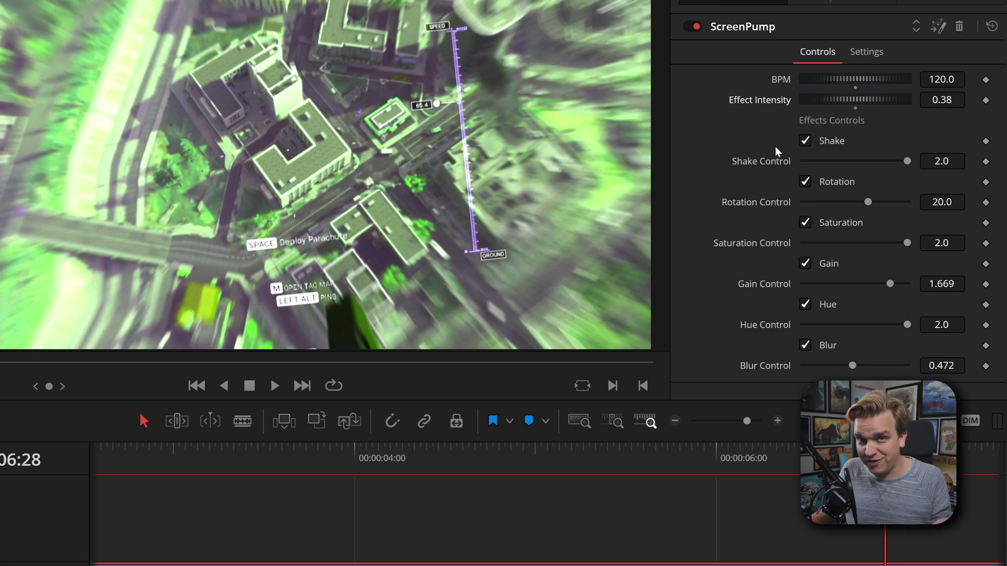
{"action": "left_click", "coordinate": [805, 141]}
{"action": "left_click", "coordinate": [805, 182]}
{"action": "left_click", "coordinate": [805, 223]}
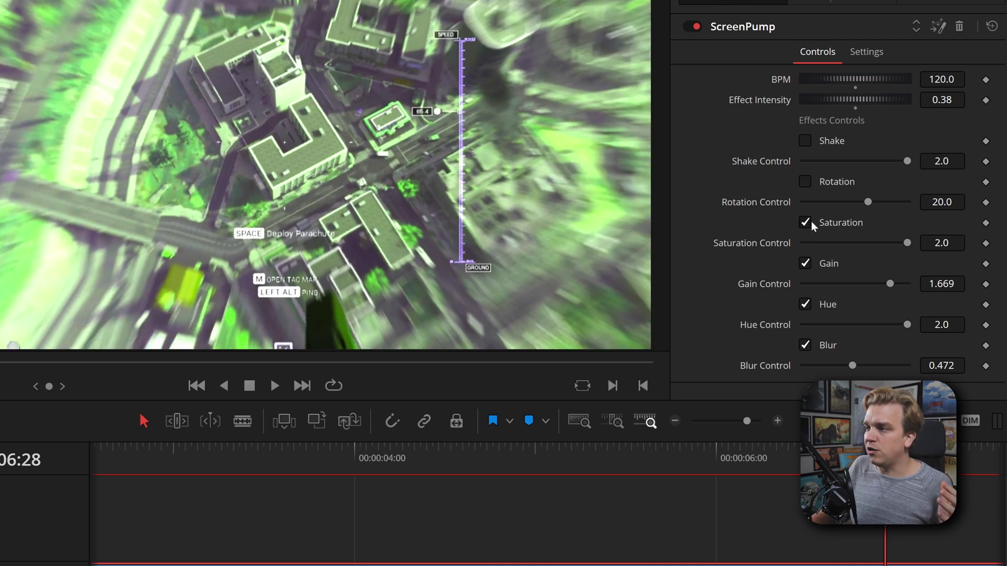
{"action": "left_click", "coordinate": [806, 264]}
{"action": "left_click", "coordinate": [806, 304]}
{"action": "left_click", "coordinate": [806, 346]}
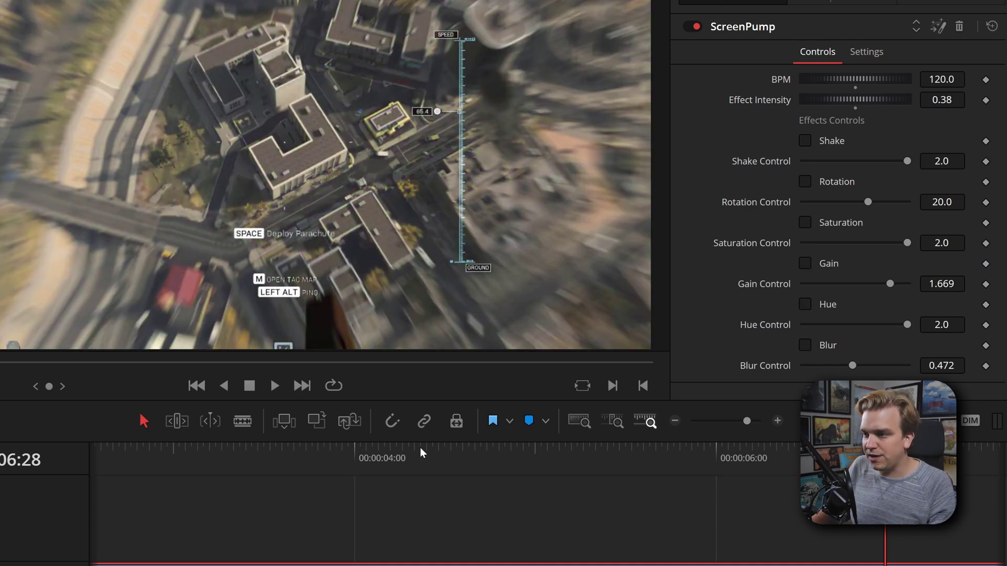
- Preview playback from the timeline start with the reduced effect settings
{"action": "left_click", "coordinate": [117, 463]}
{"action": "key", "text": "space"}
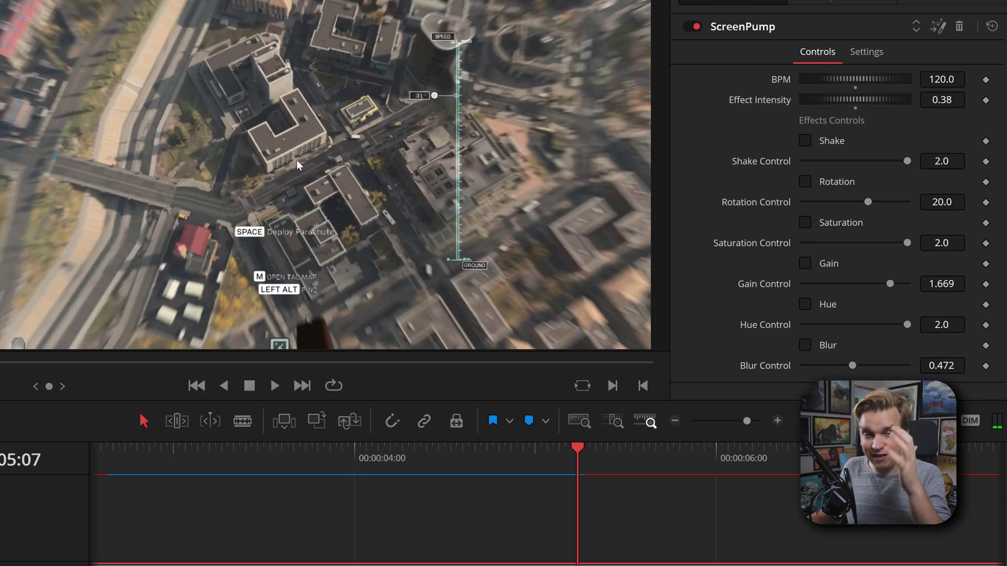
{"action": "key", "text": "Home"}
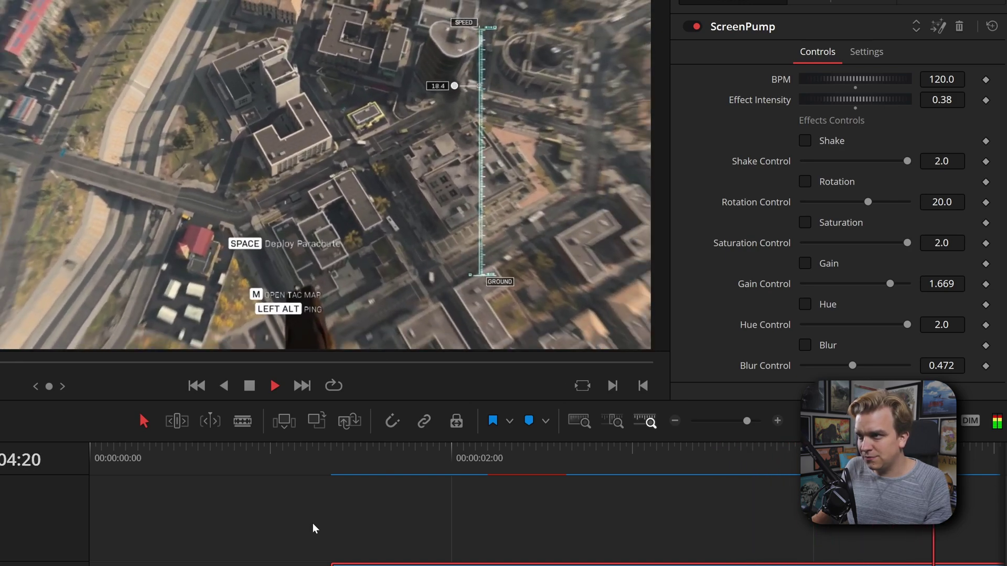
{"action": "left_click", "coordinate": [342, 530]}
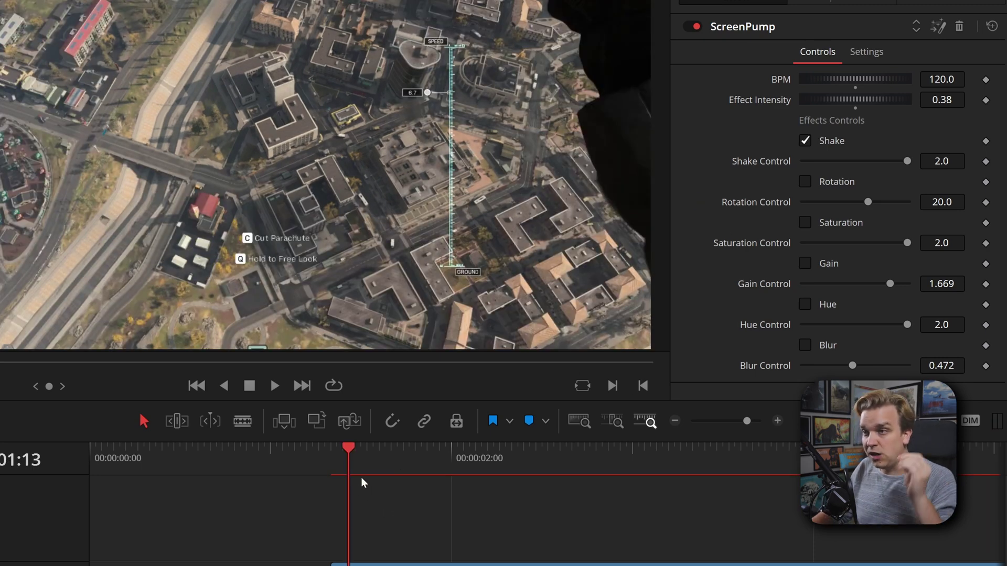
{"action": "key", "text": "space"}
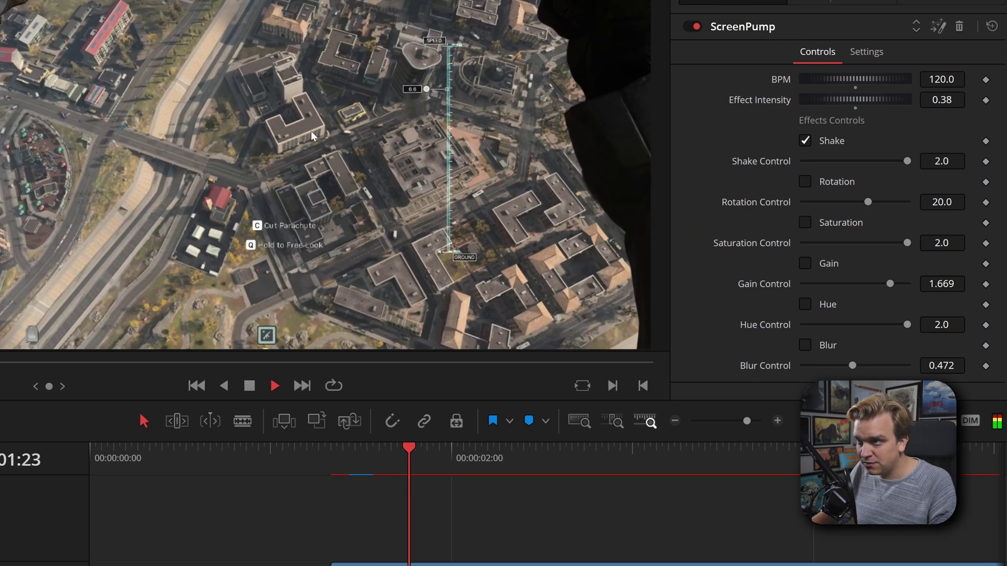
{"action": "key", "text": "space"}
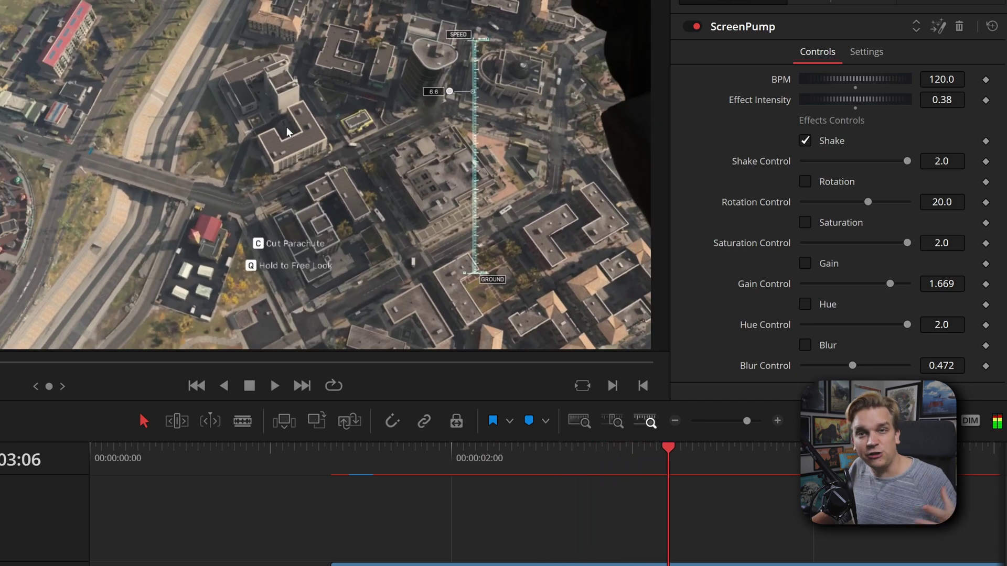
- Re-enable Rotation and Blur, trying Gain and Hue but leaving them off
{"action": "left_click", "coordinate": [806, 182]}
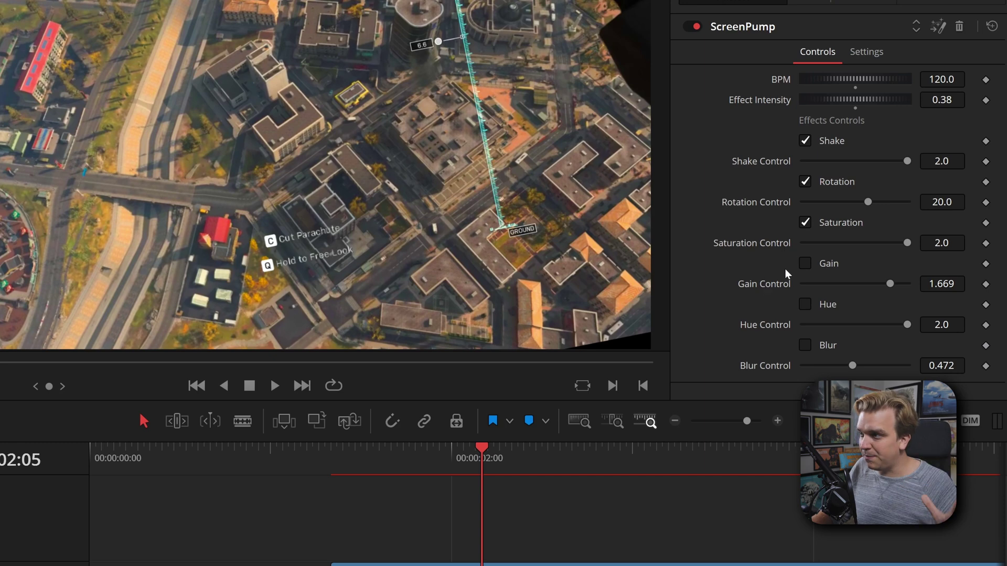
{"action": "left_click", "coordinate": [805, 266]}
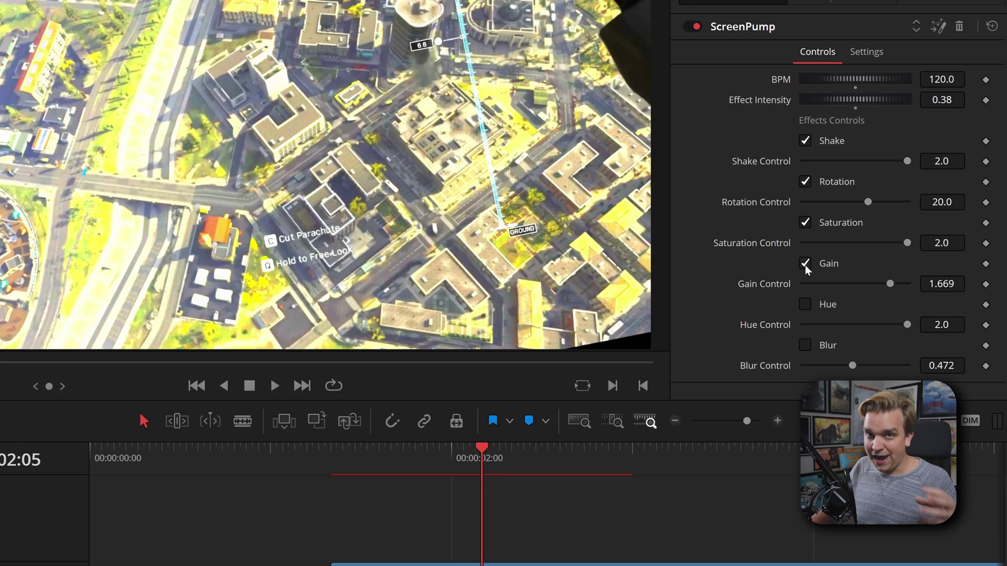
{"action": "left_click", "coordinate": [806, 304]}
{"action": "left_click", "coordinate": [805, 262]}
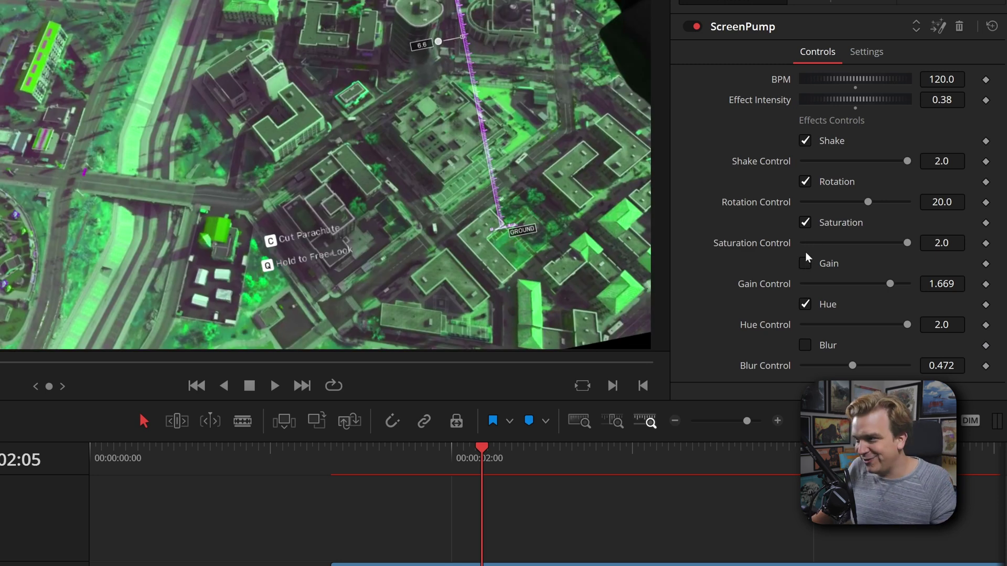
{"action": "left_click", "coordinate": [805, 304]}
{"action": "left_click", "coordinate": [803, 348]}
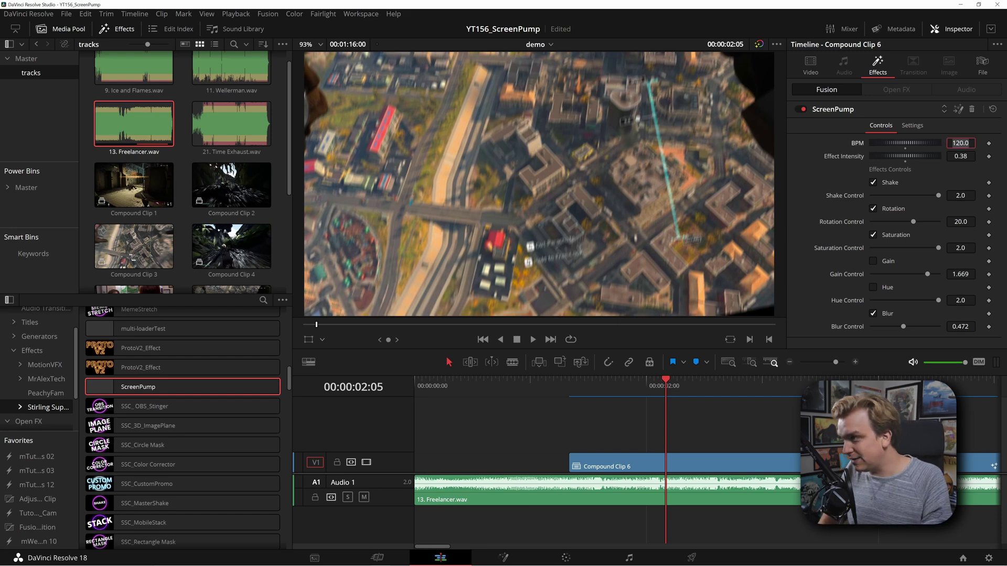
- With BPM at 60, scrub back to about 01:11, zoom out and play to check the pulse
{"action": "left_click_drag", "start_coordinate": [664, 439], "coordinate": [587, 419]}
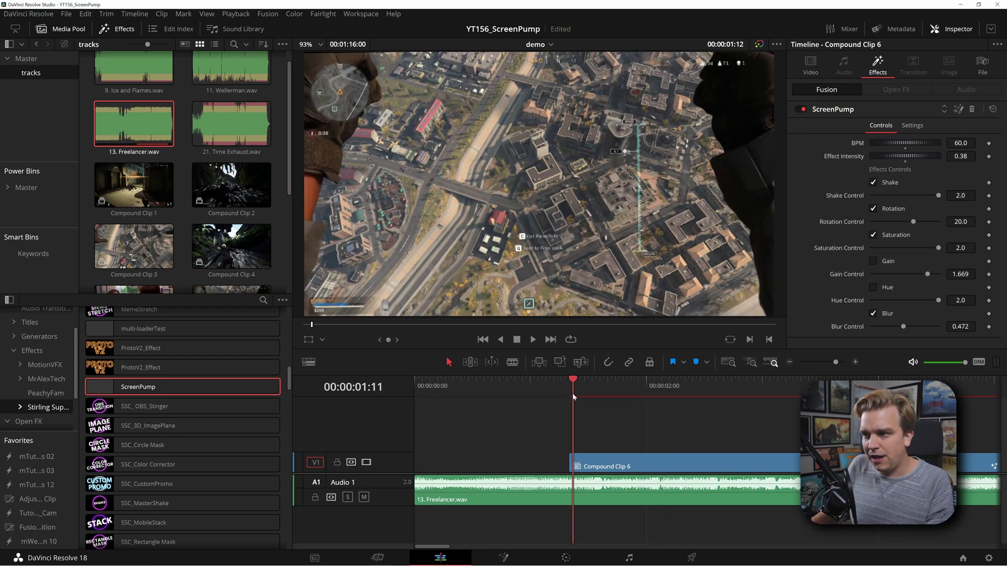
{"action": "key", "text": "shift+z"}
{"action": "key", "text": "space"}
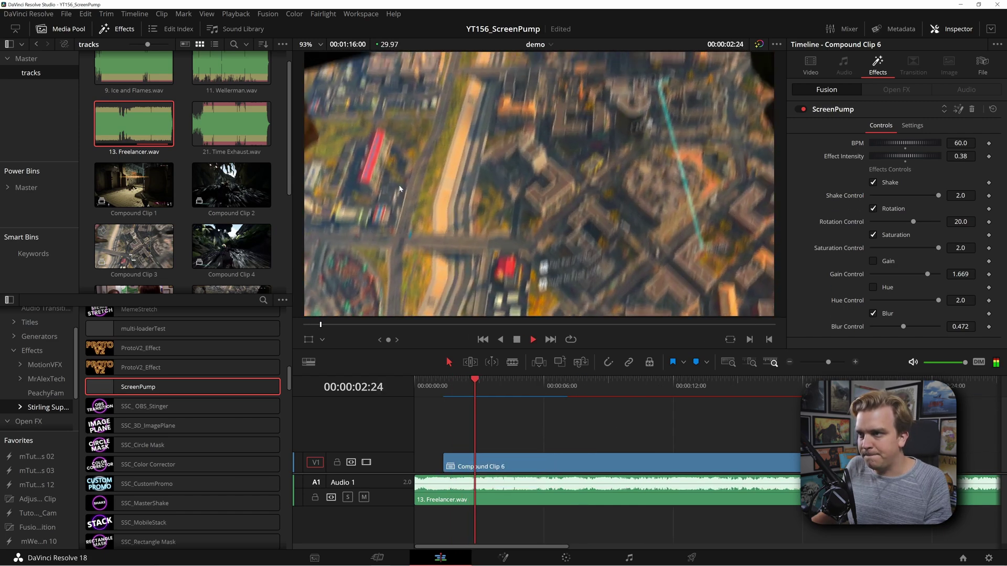